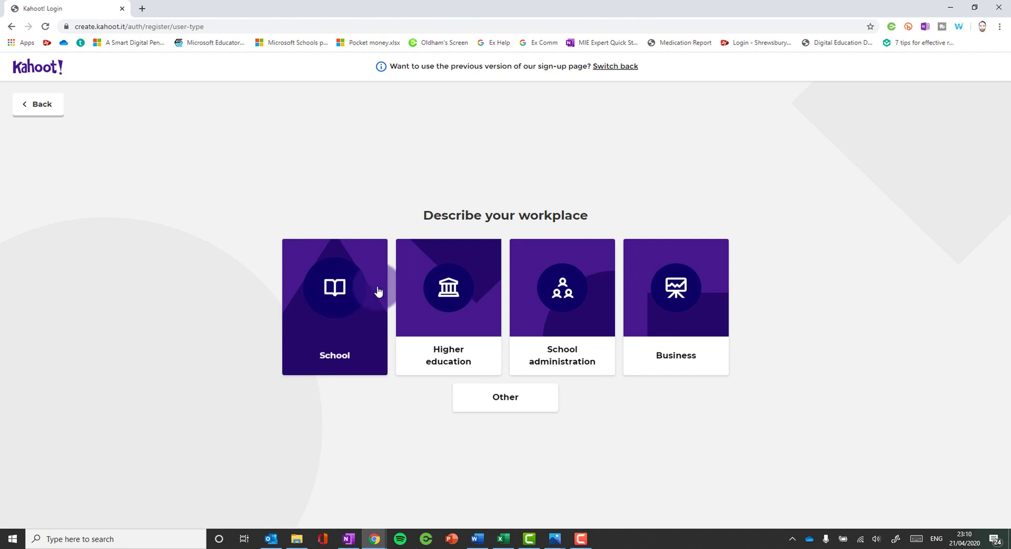
- Pick School as the workplace type, then go back to the schools Welcome back page
click(337, 288)
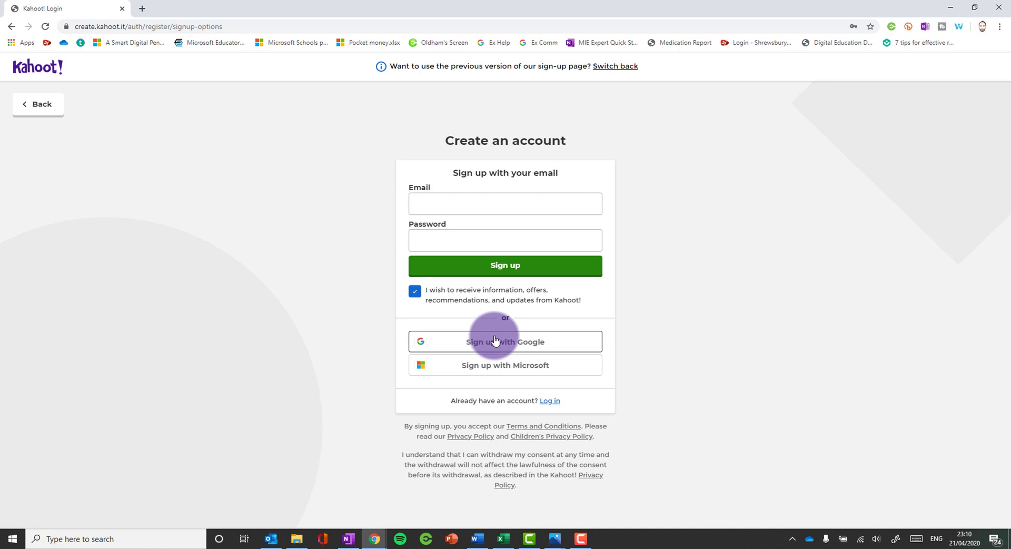
click(38, 103)
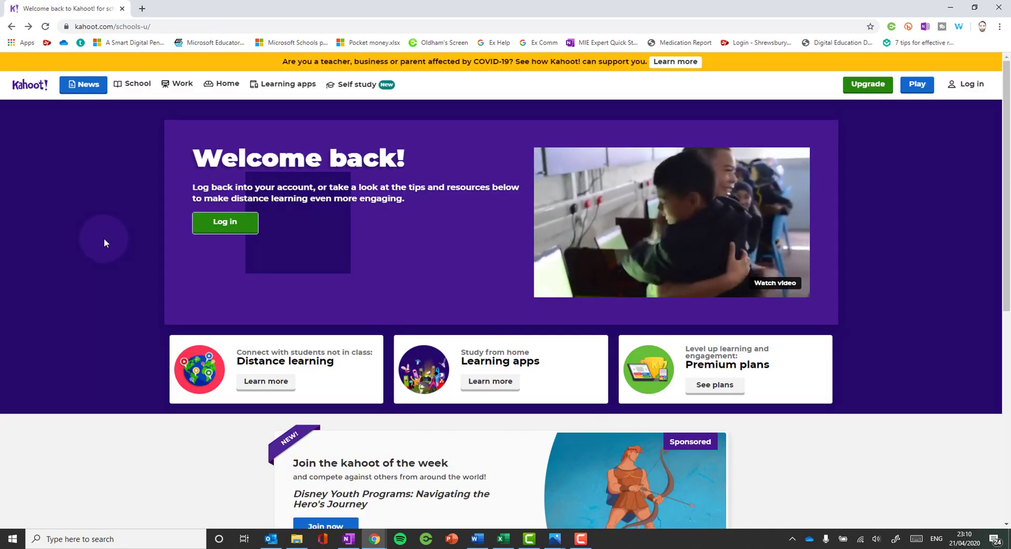
- Log in to the teacher account from the header's Log in button
click(970, 85)
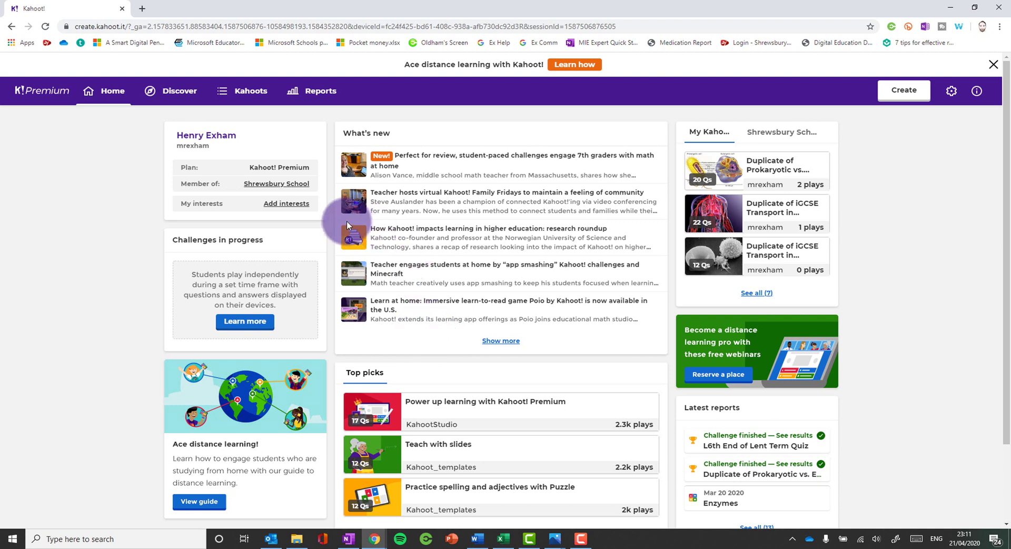
click(281, 188)
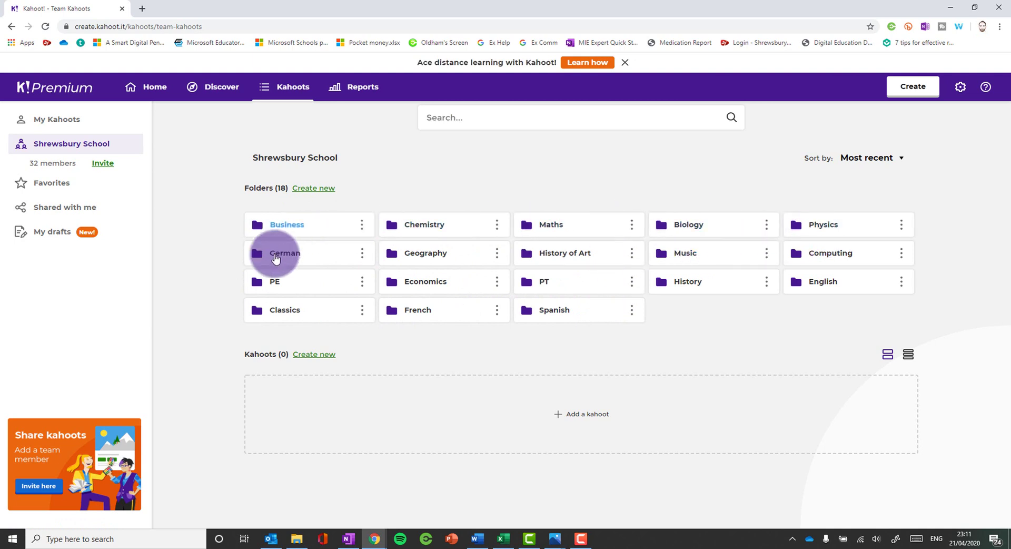
click(681, 228)
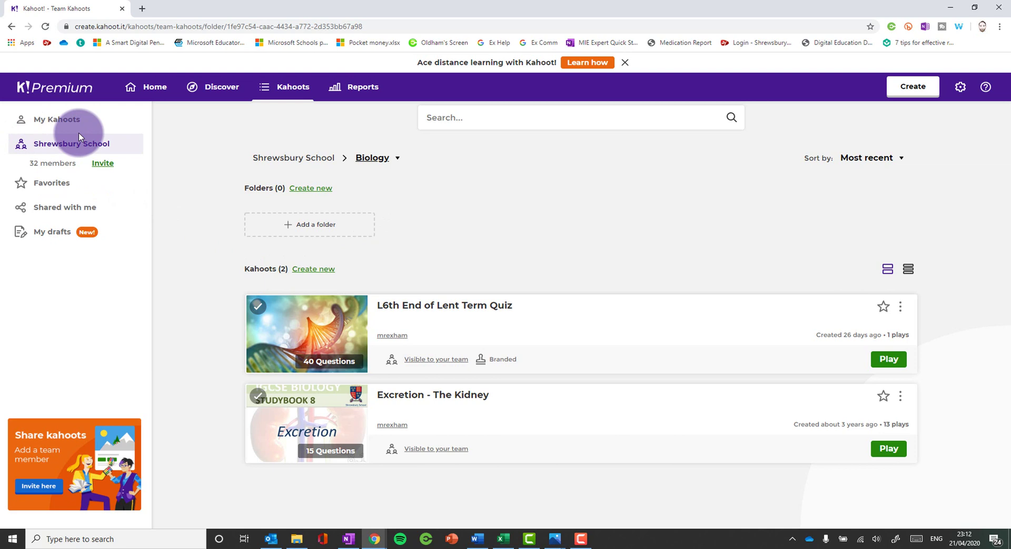
click(289, 87)
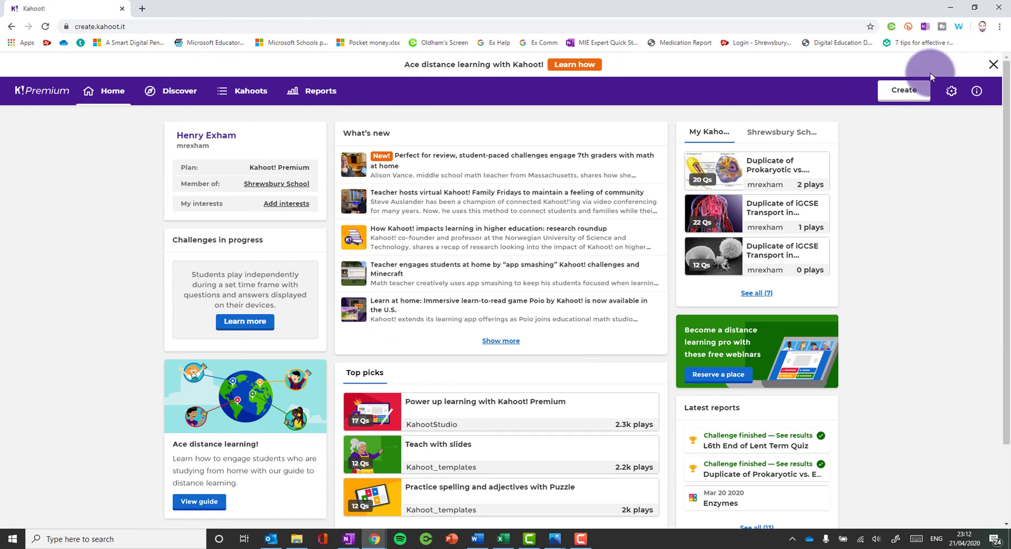
- Create a blank kahoot and add the question bank's 'What is the nucleus ?' question to it
click(903, 90)
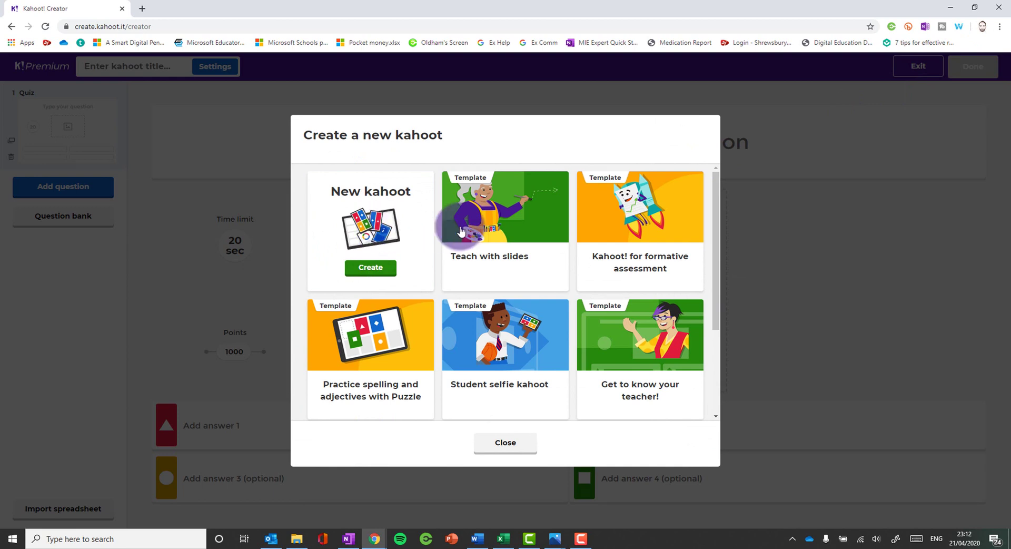
click(361, 203)
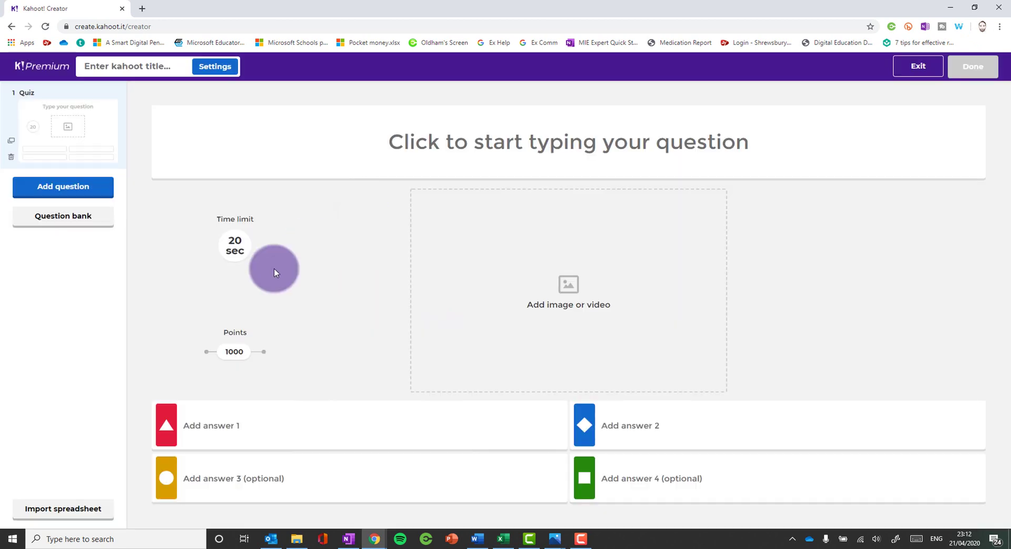
click(79, 221)
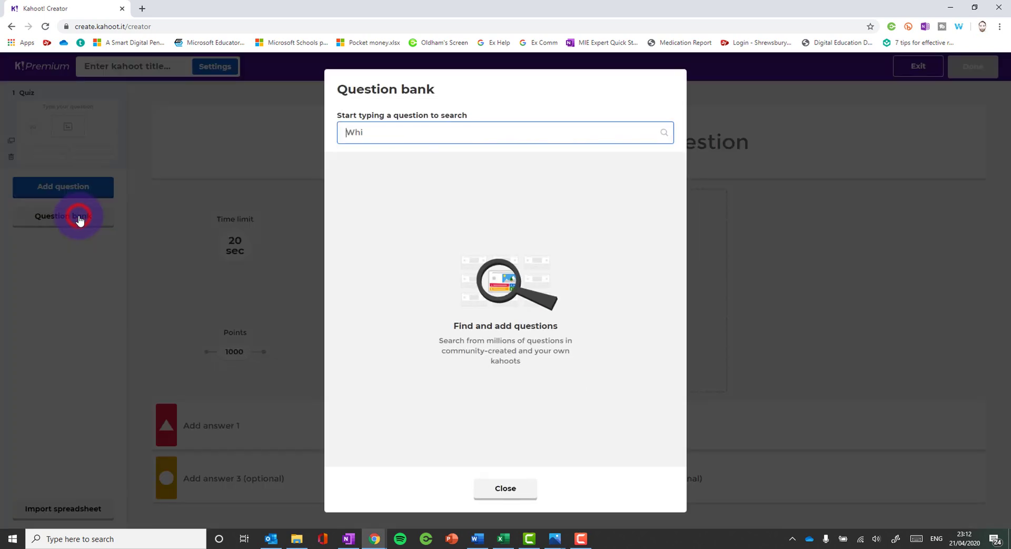
double_click(374, 129)
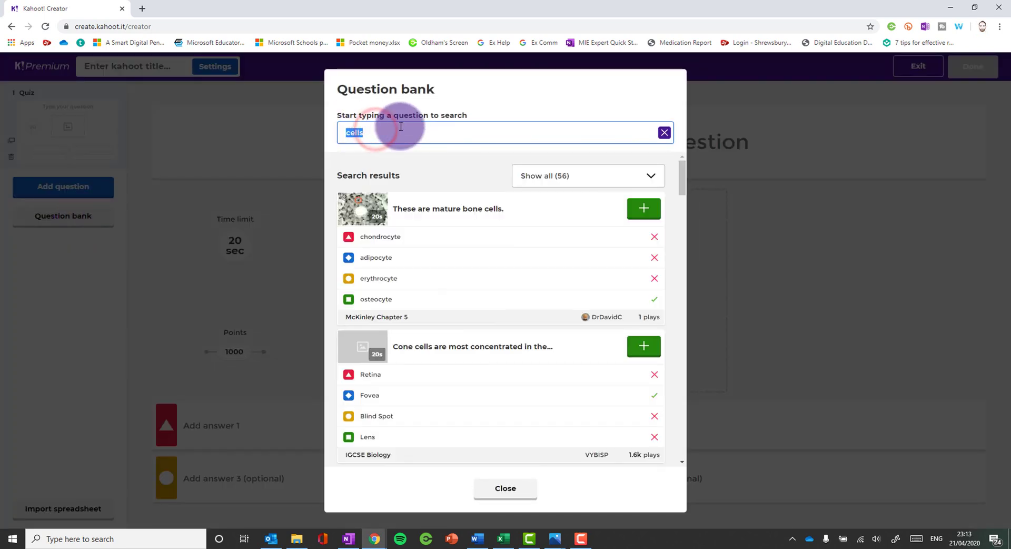
text(wha)
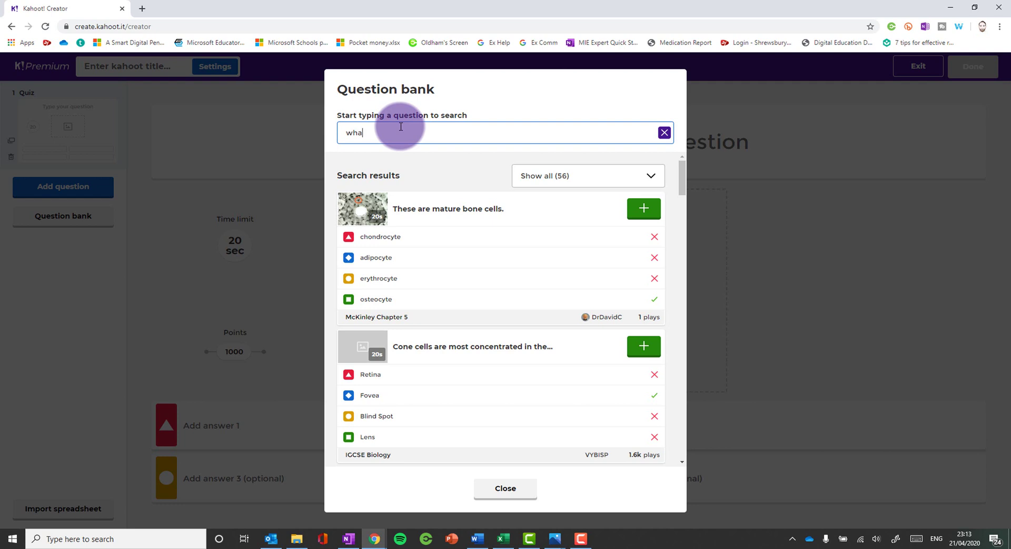
text(t is the nucl)
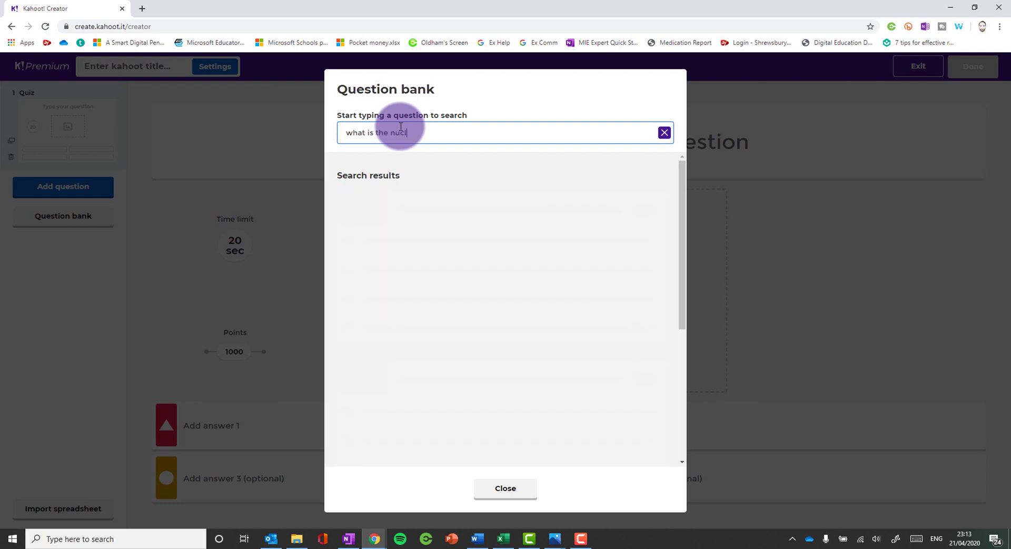
text(eus)
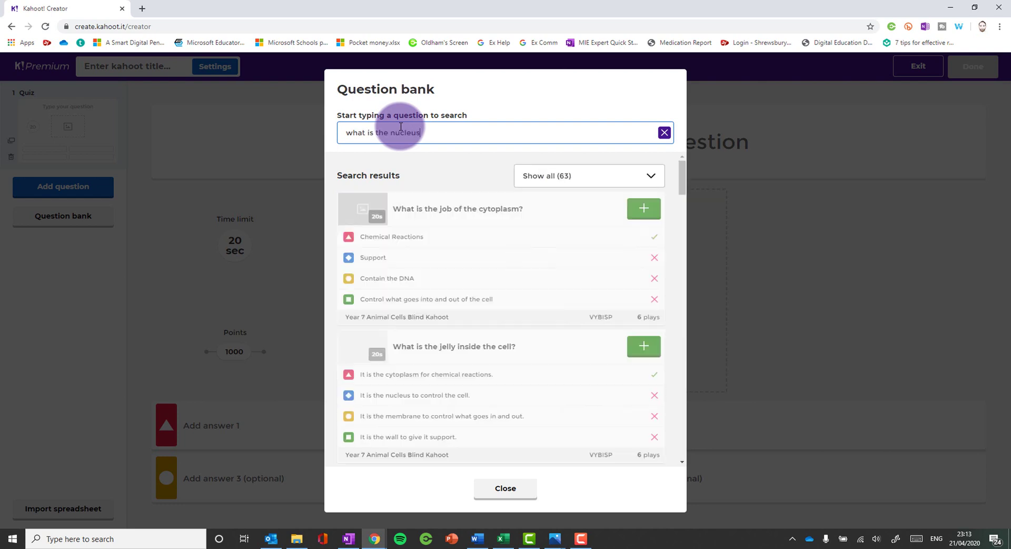
scroll(383, 275, down, 5)
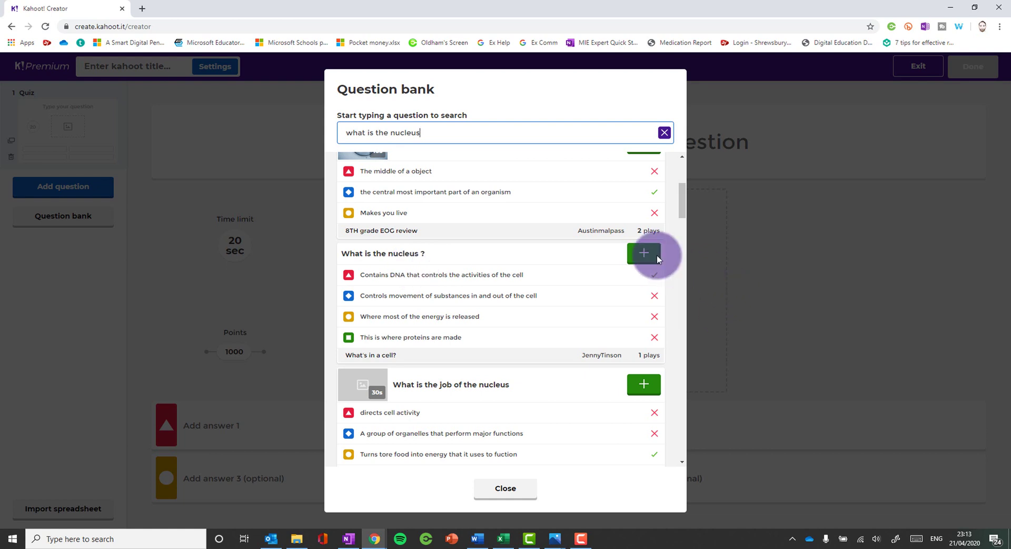
click(643, 253)
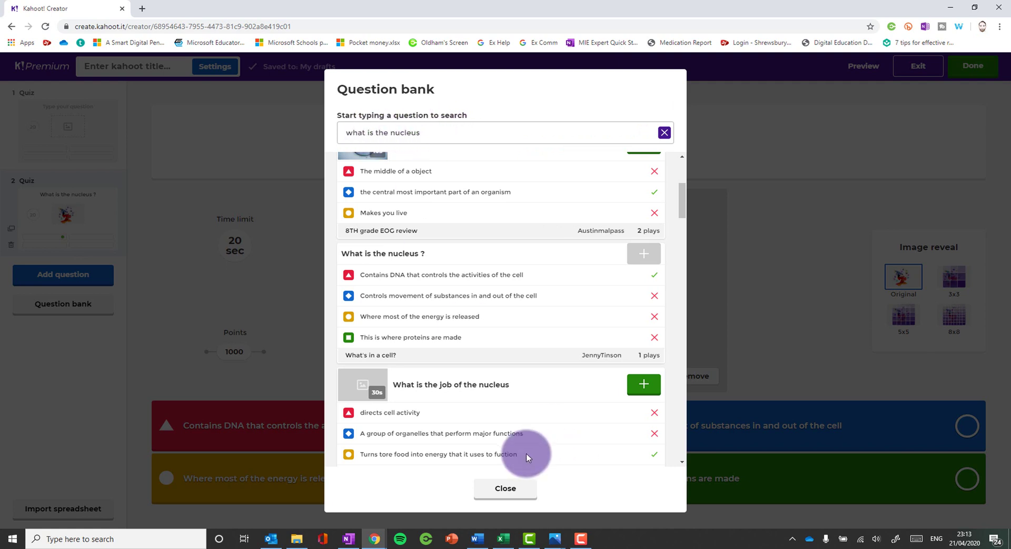
scroll(483, 340, down, 5)
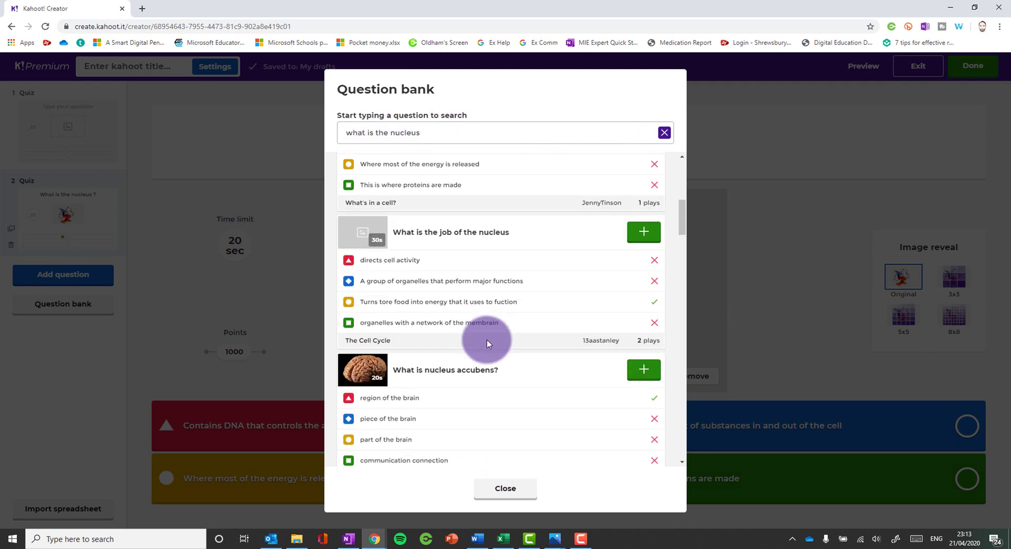
click(506, 488)
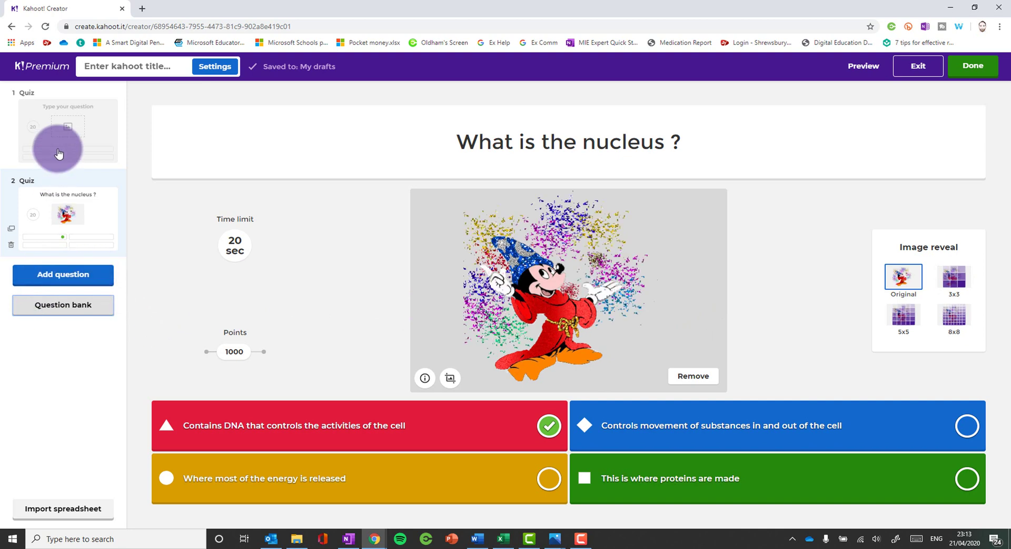
- Delete the empty first question slide
click(68, 125)
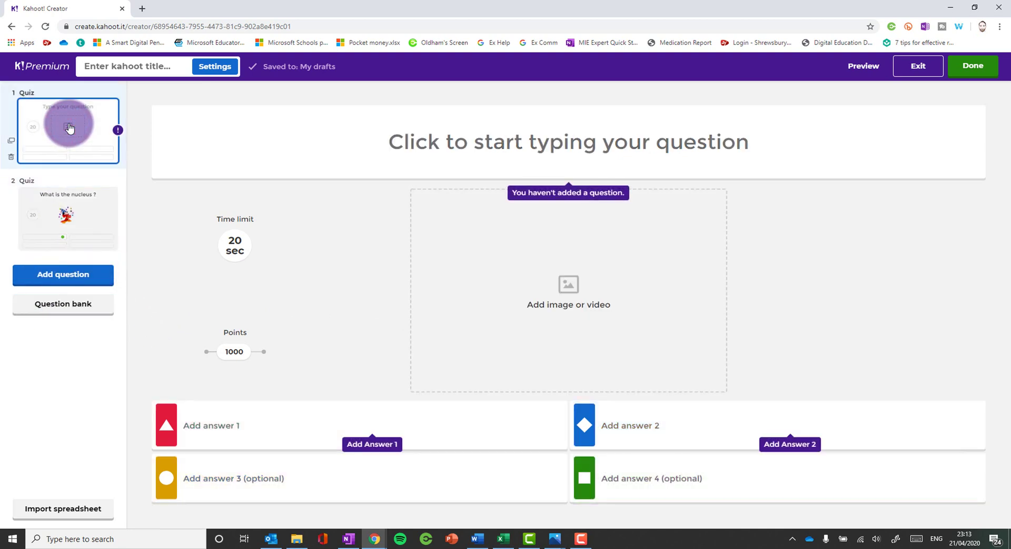
click(11, 156)
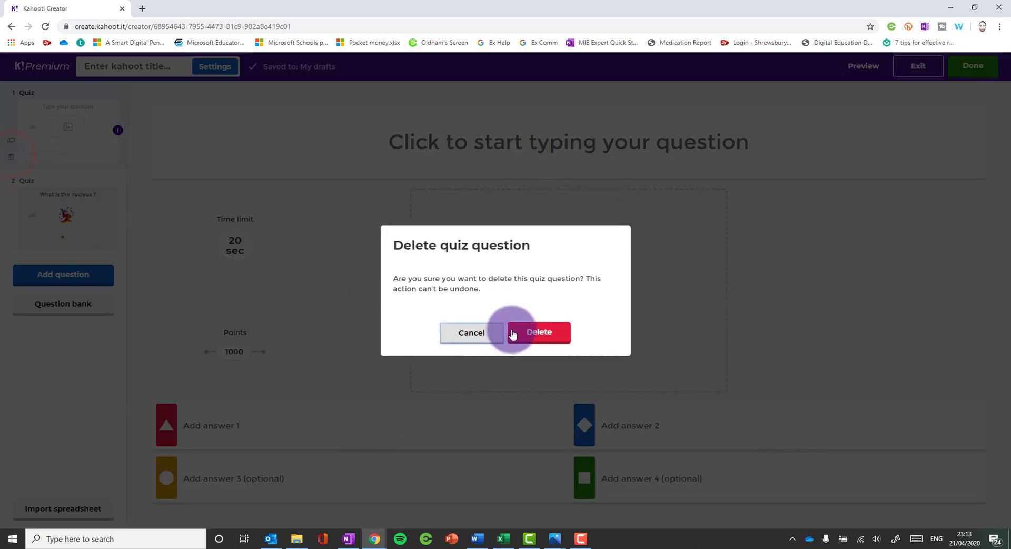
click(512, 333)
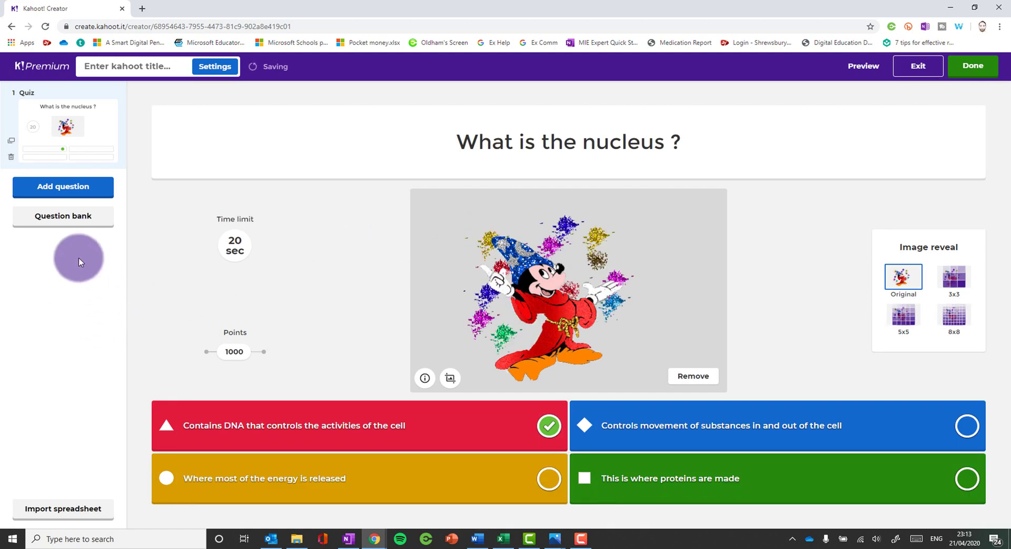
- Finish the kahoot, title it 'Test' and save it
click(978, 71)
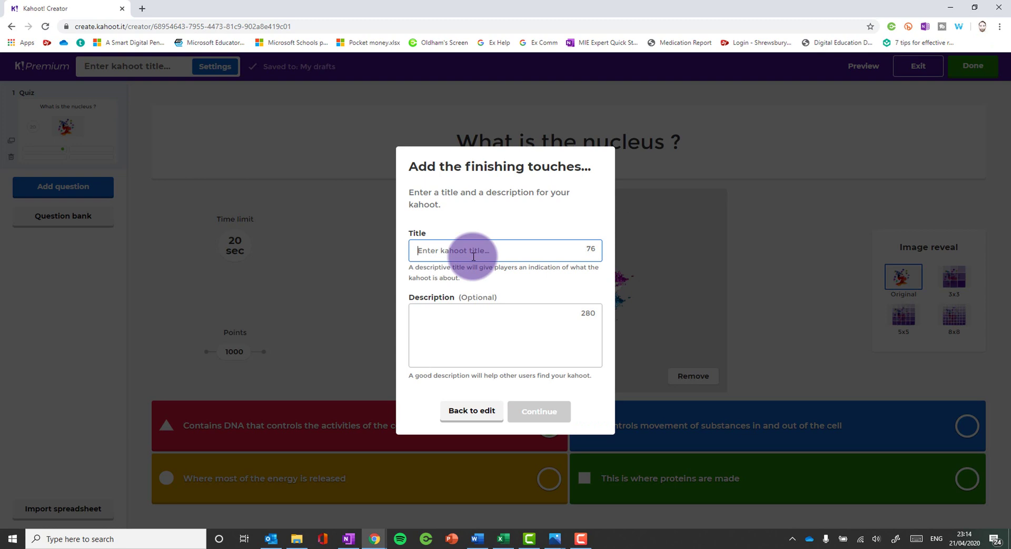
text(Test)
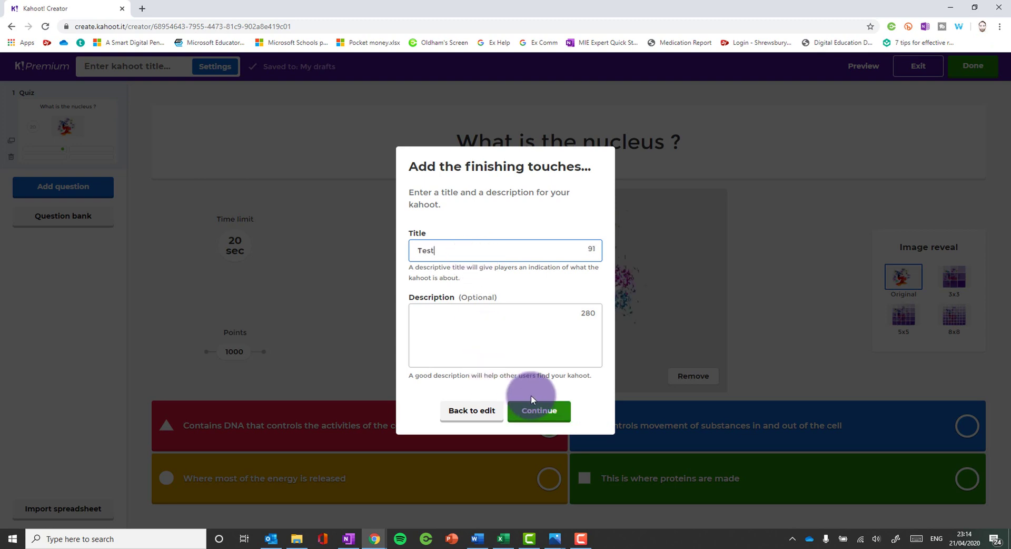
click(539, 410)
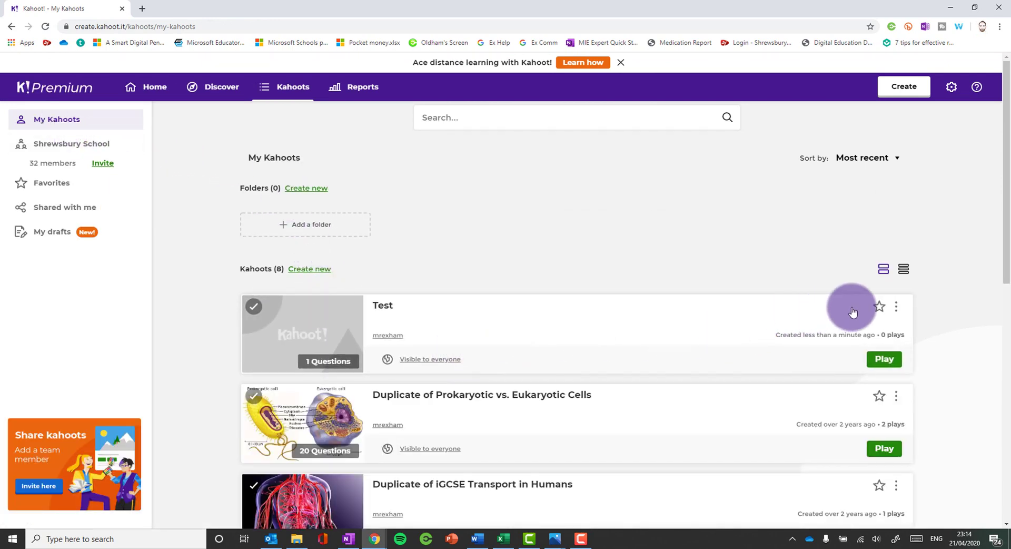
click(896, 307)
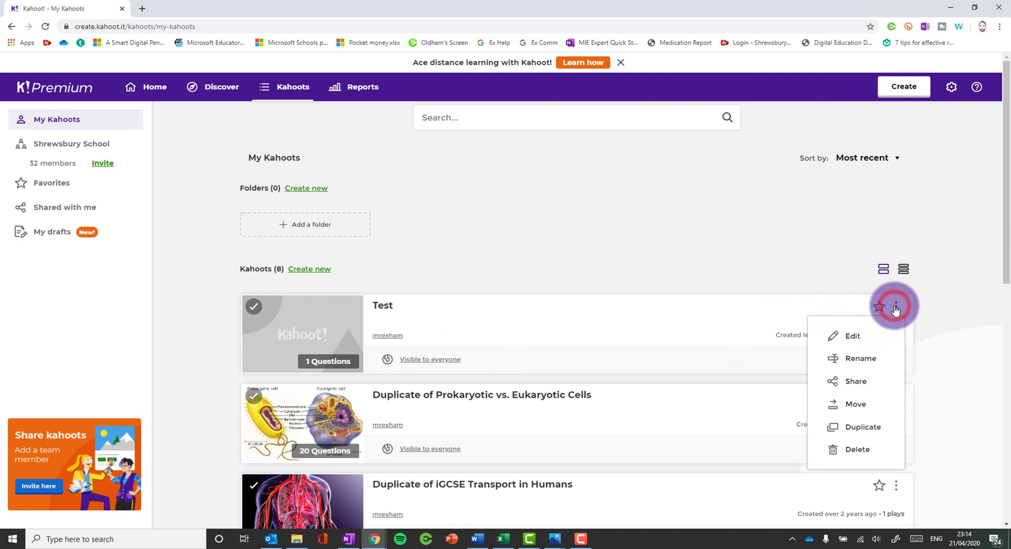
click(868, 404)
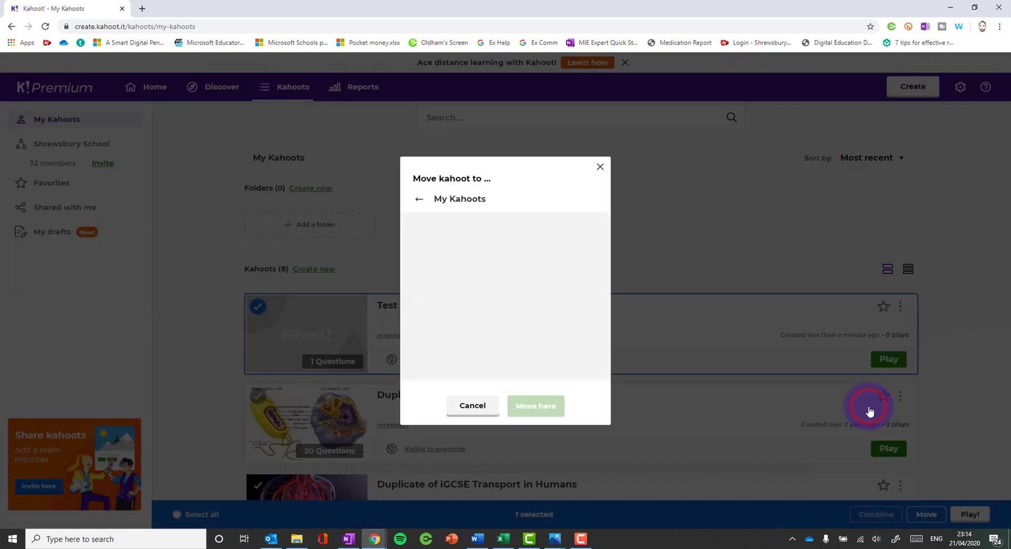
click(420, 198)
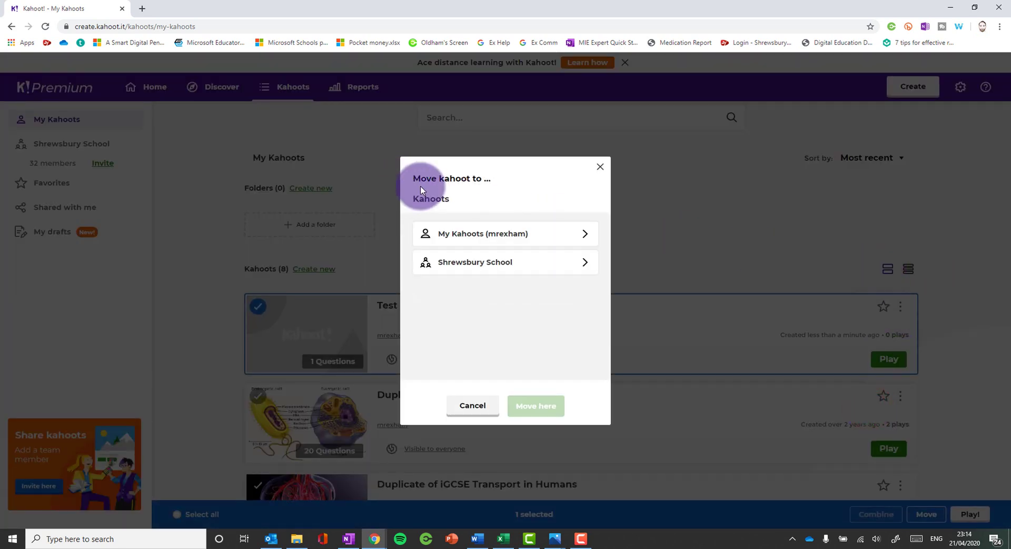
click(473, 266)
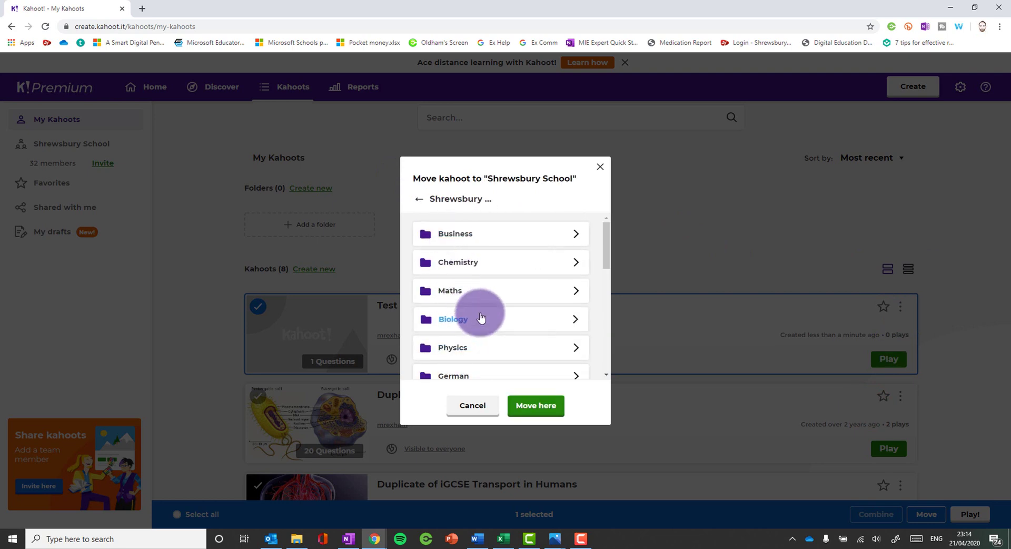
click(599, 168)
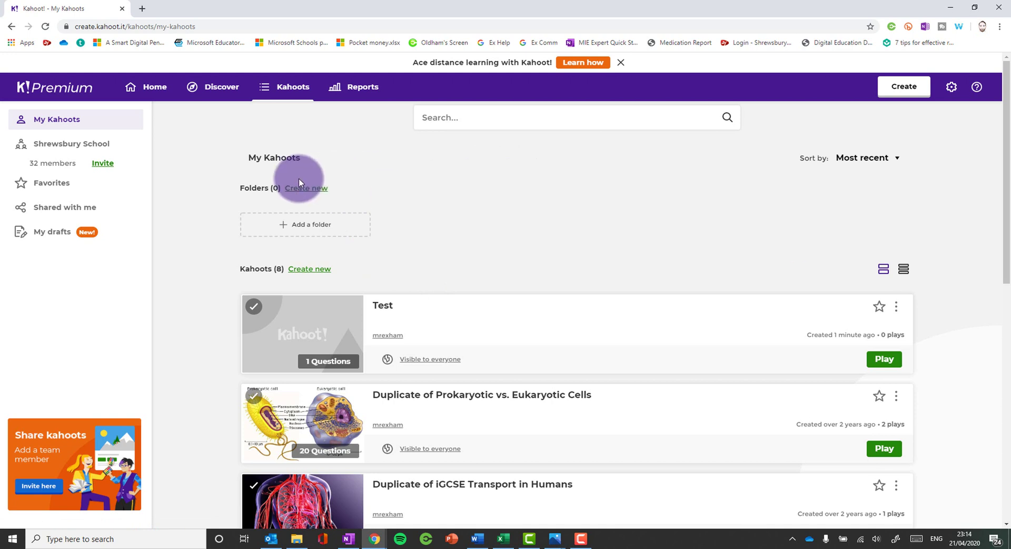
- Find Cells Cells Cells!!!! in Discover and duplicate it into My Kahoots
click(221, 87)
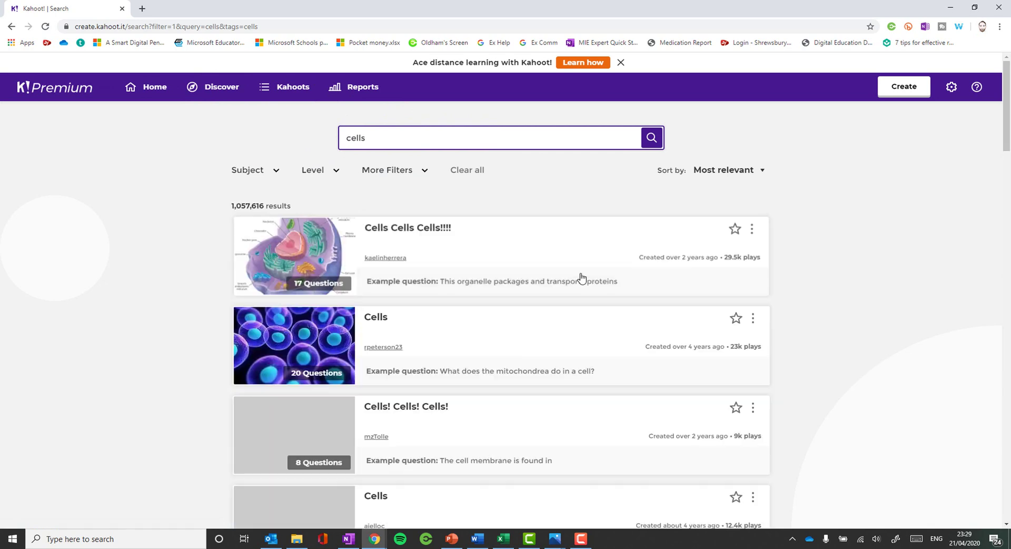
scroll(529, 297, down, 1)
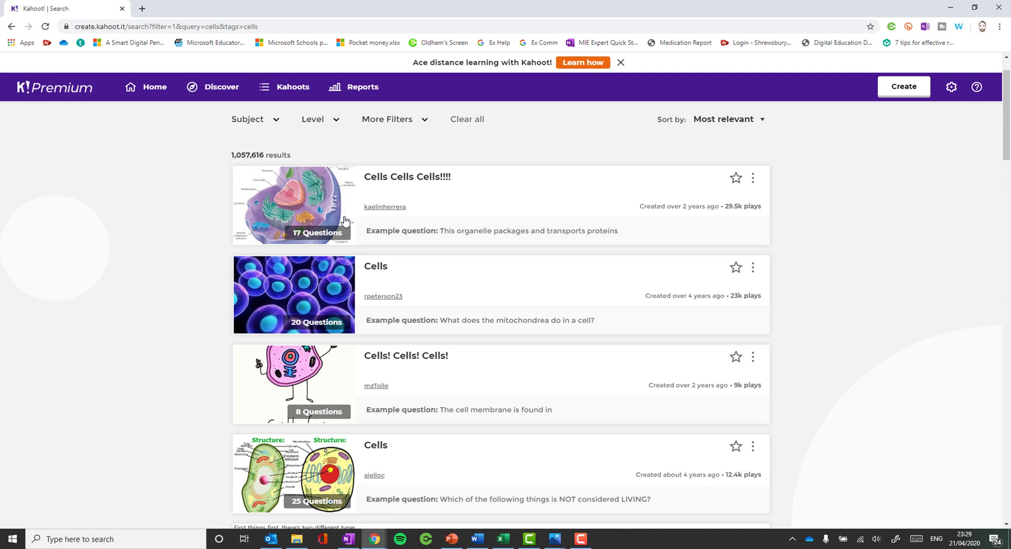
click(753, 179)
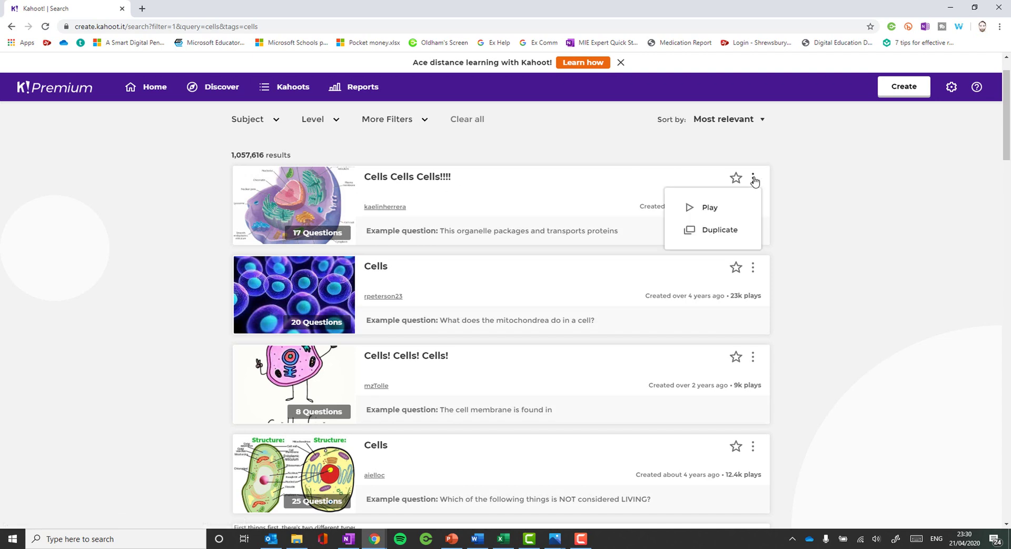
click(725, 234)
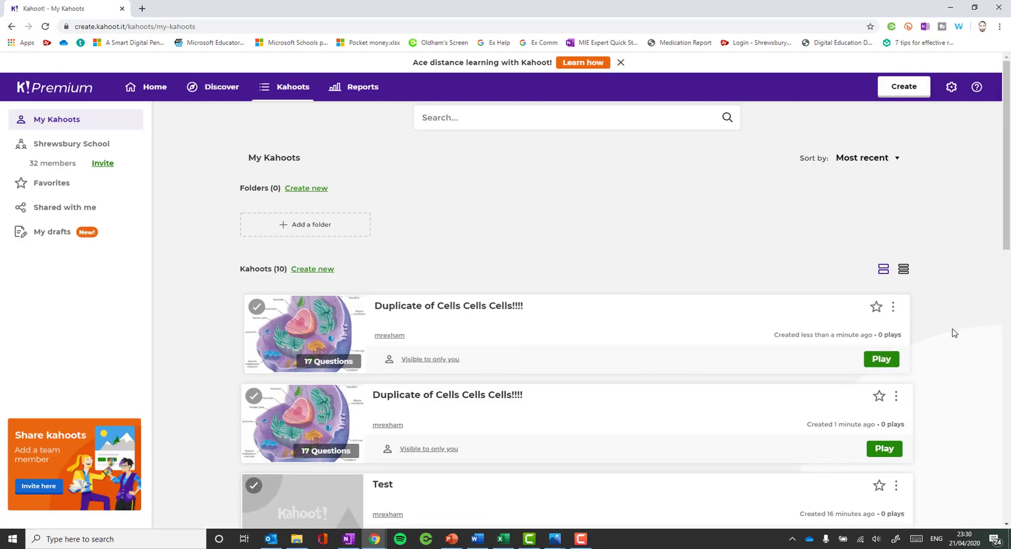
- Click into the Discover quiz search field
click(365, 132)
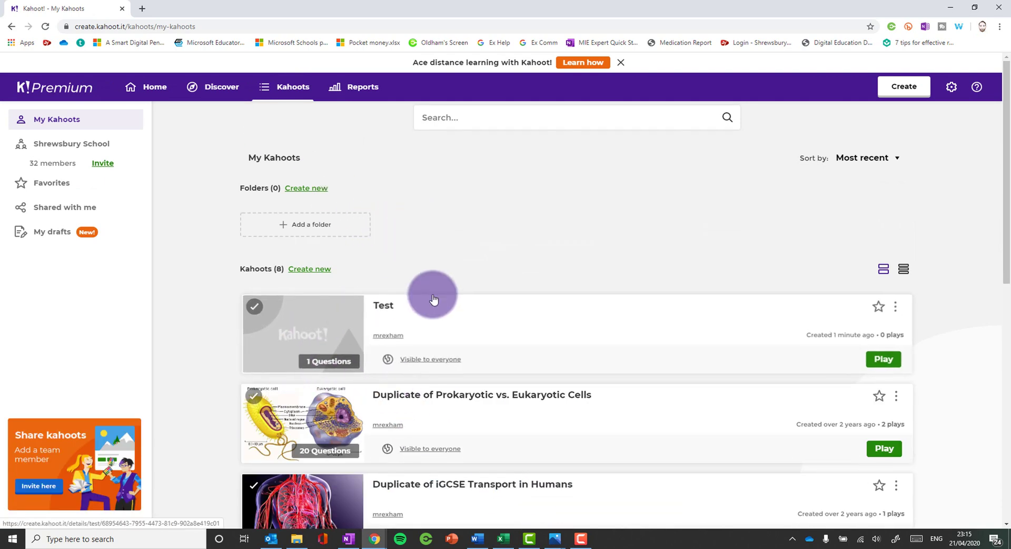
- Choose to teach Duplicate of Prokaryotic vs. Eukaryotic Cells live with friendly nicknames turned on
click(895, 450)
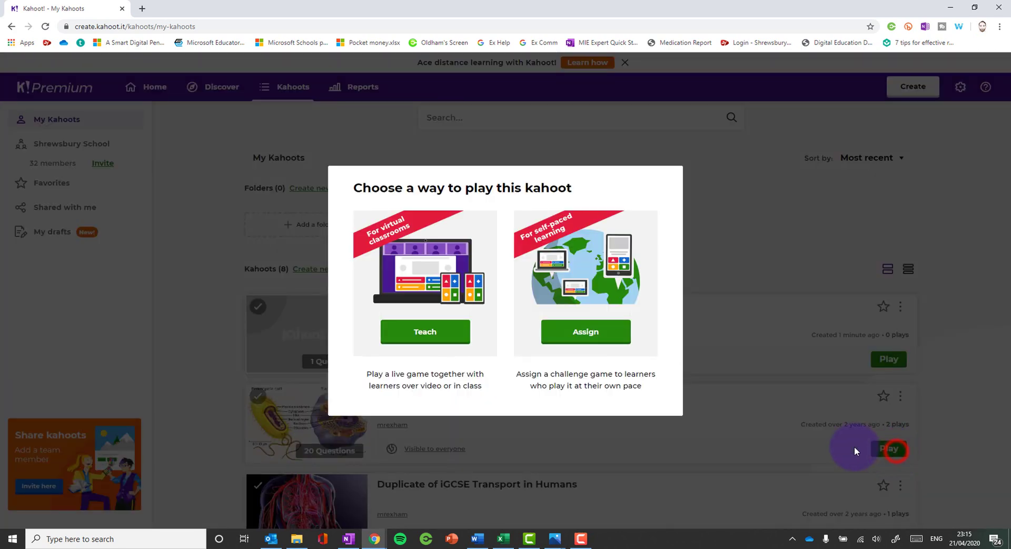
click(427, 337)
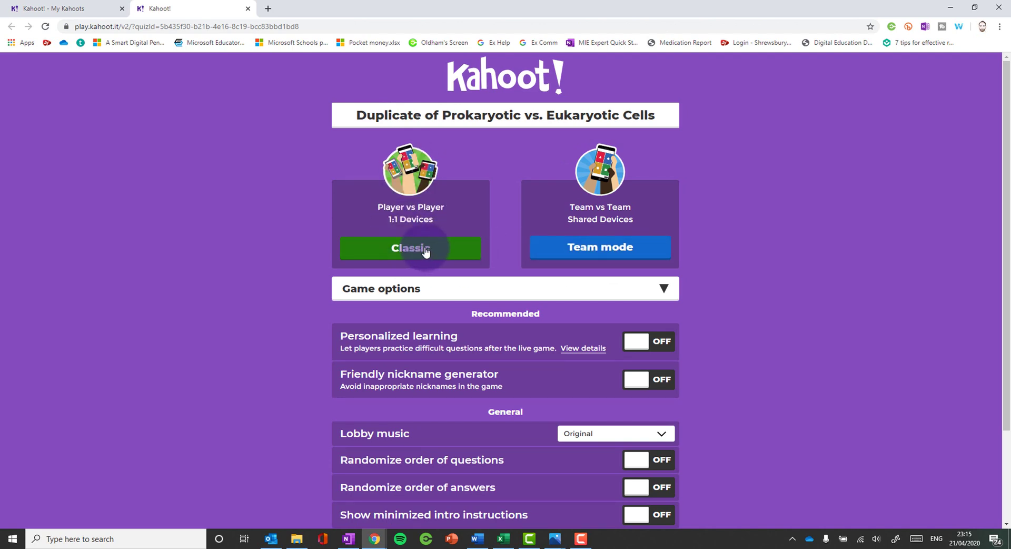
scroll(503, 264, down, 2)
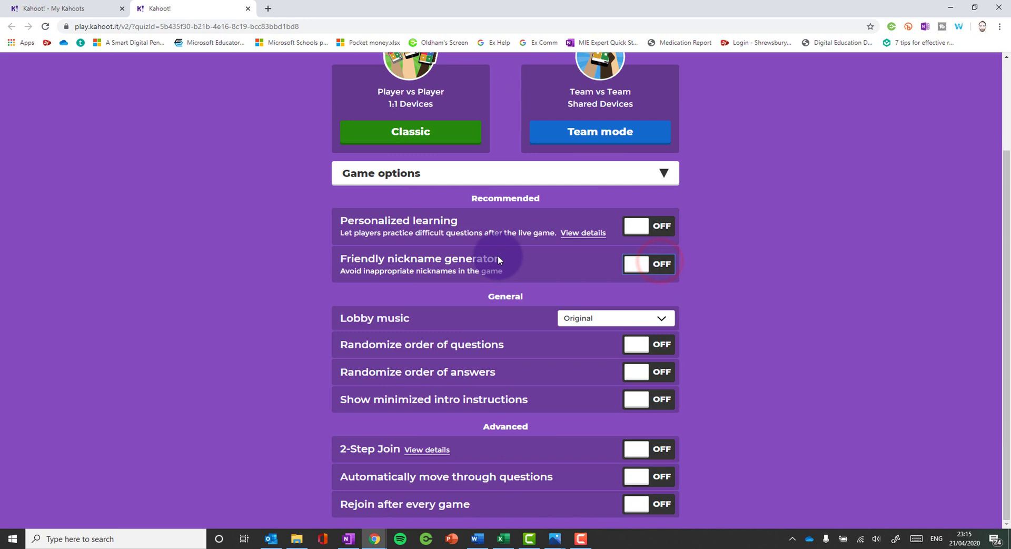
click(636, 263)
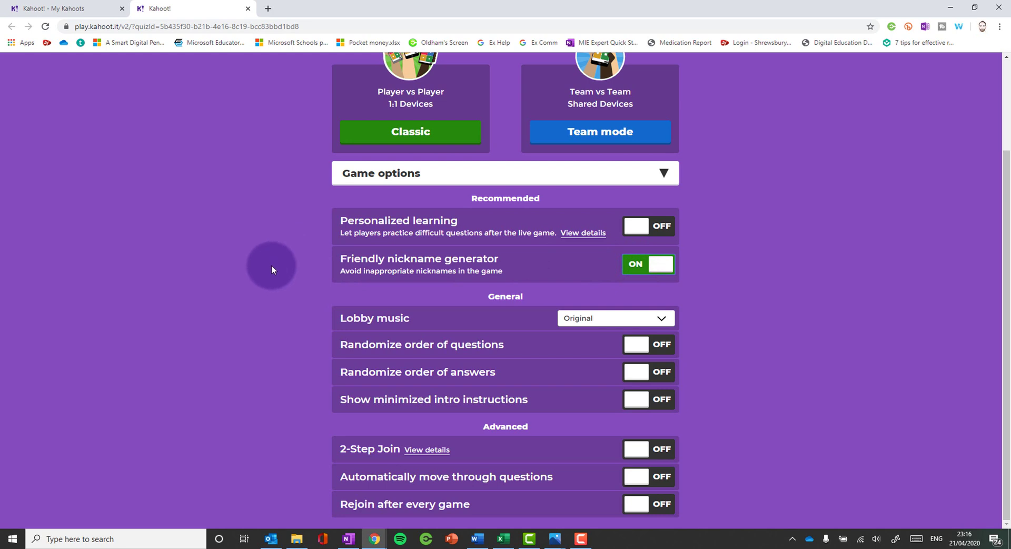
- Start a Classic player-vs-player game, then leave the game lobby
scroll(271, 257, up, 2)
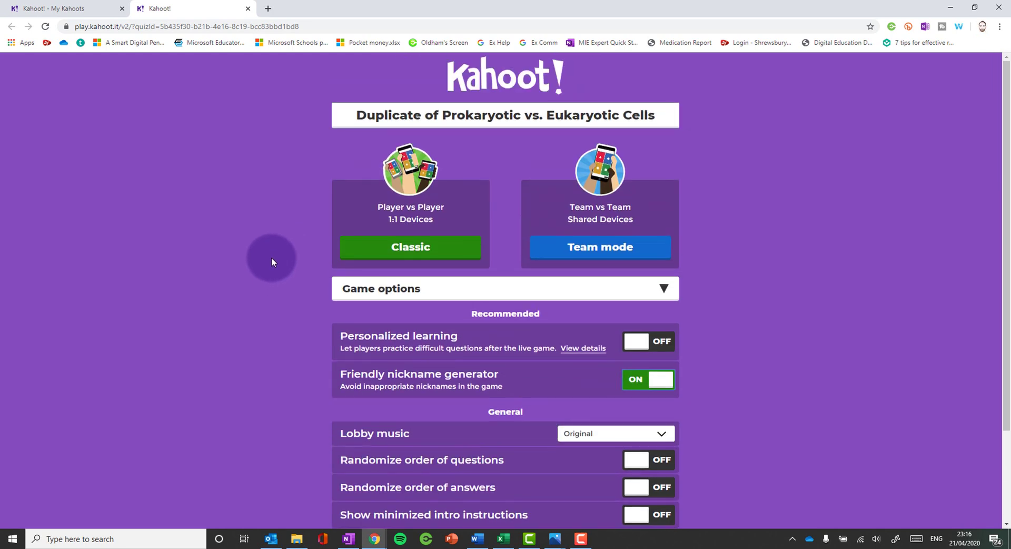
scroll(271, 258, down, 2)
scroll(270, 257, up, 2)
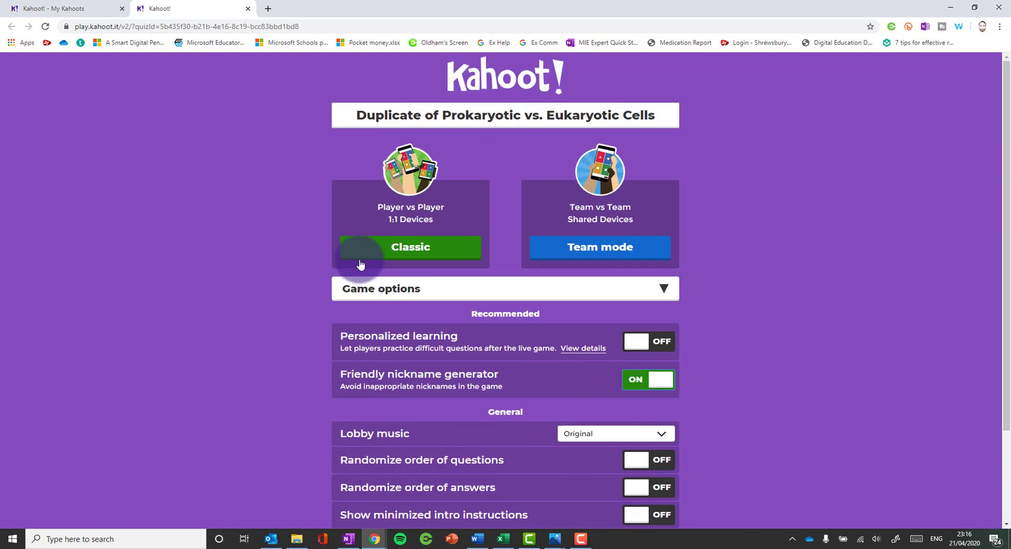
click(414, 250)
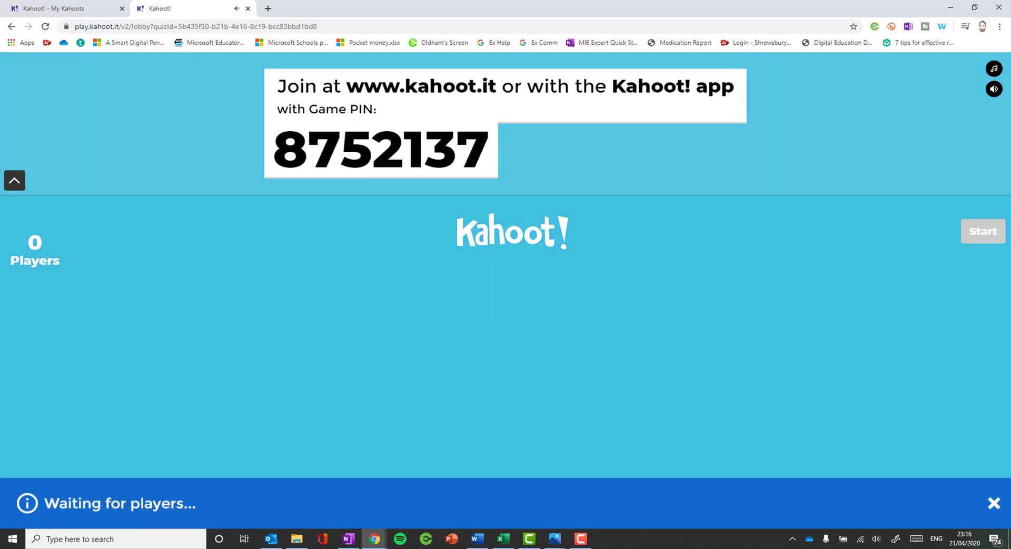
click(11, 27)
- Confirm leaving the live game and assign the Prokaryotic quiz as a self-paced challenge
key(Return)
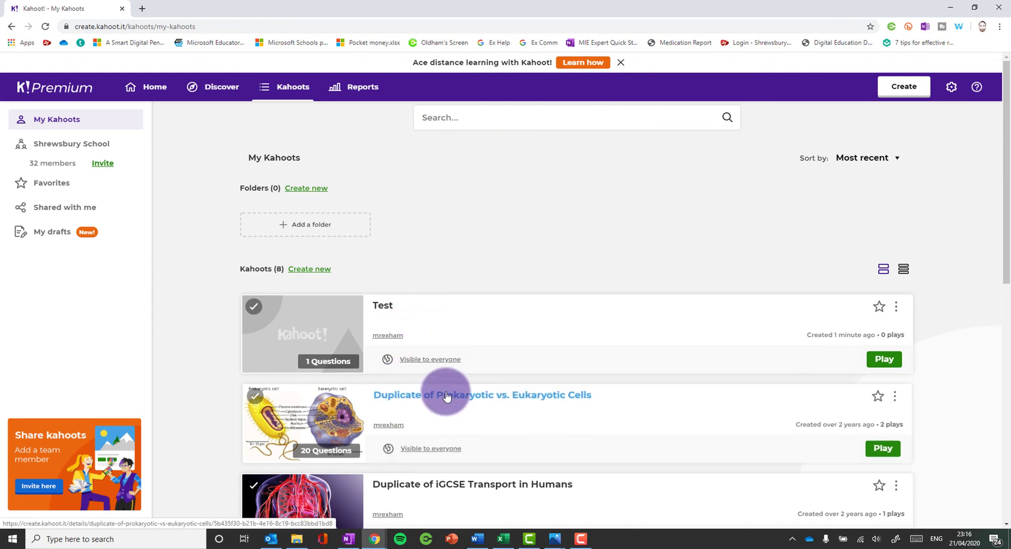
click(883, 448)
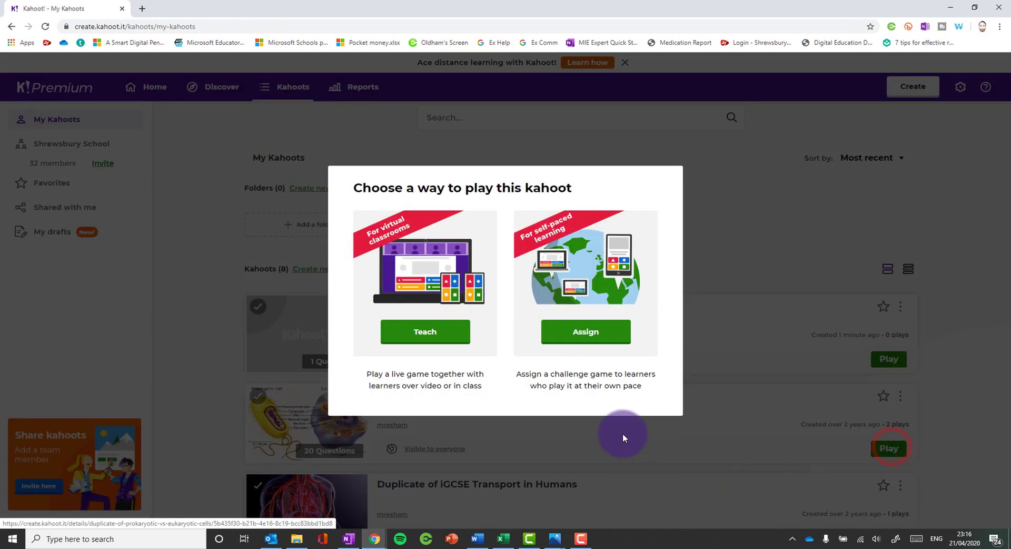
click(594, 338)
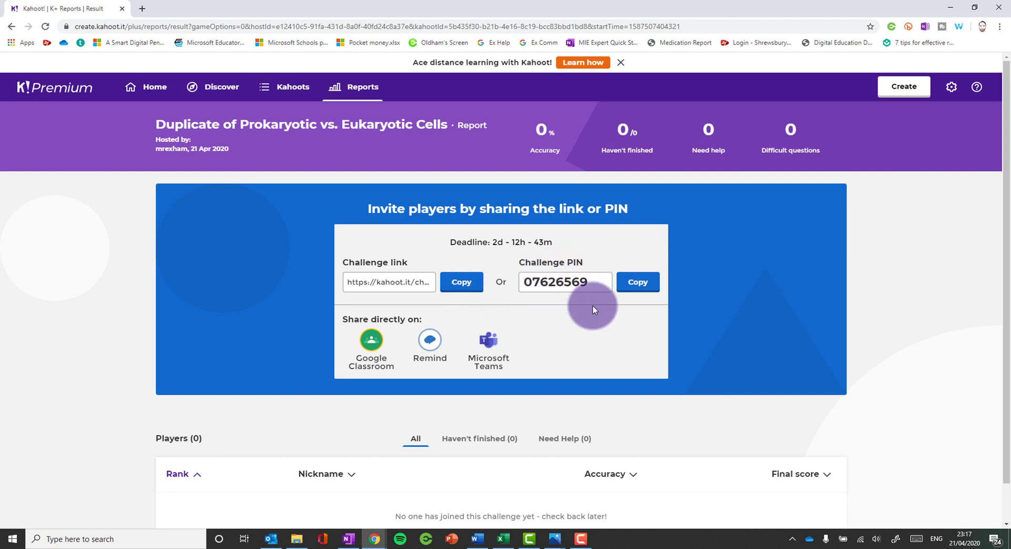
scroll(548, 293, down, 1)
scroll(536, 289, up, 1)
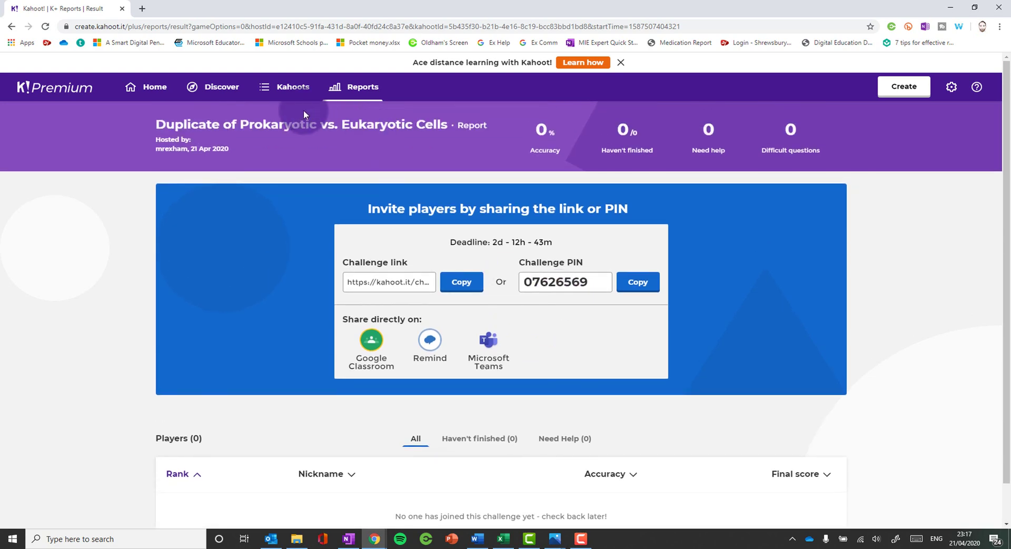
- Open the L6th End of Lent Term Quiz report and show all 9 players
click(342, 89)
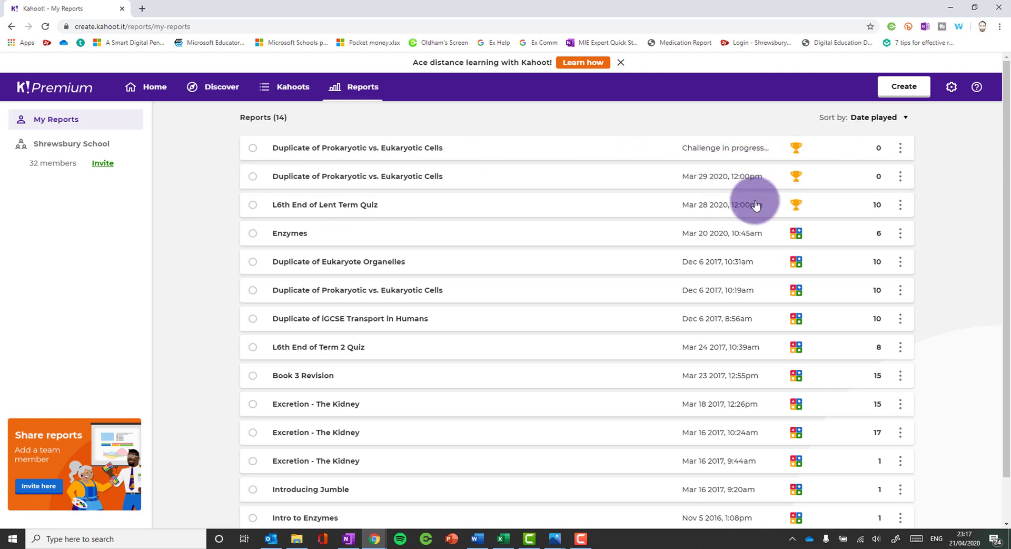
click(431, 206)
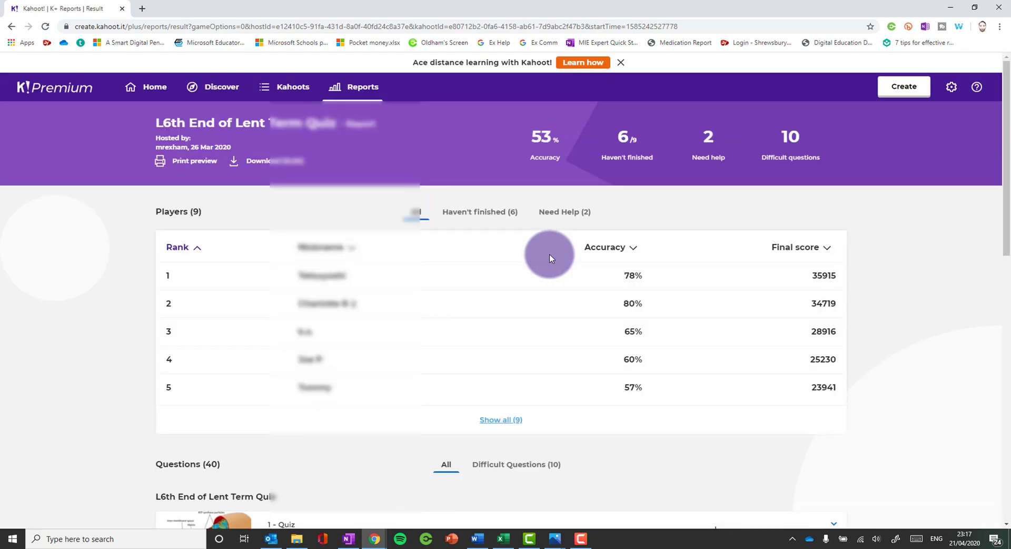
scroll(413, 266, down, 5)
scroll(414, 266, up, 3)
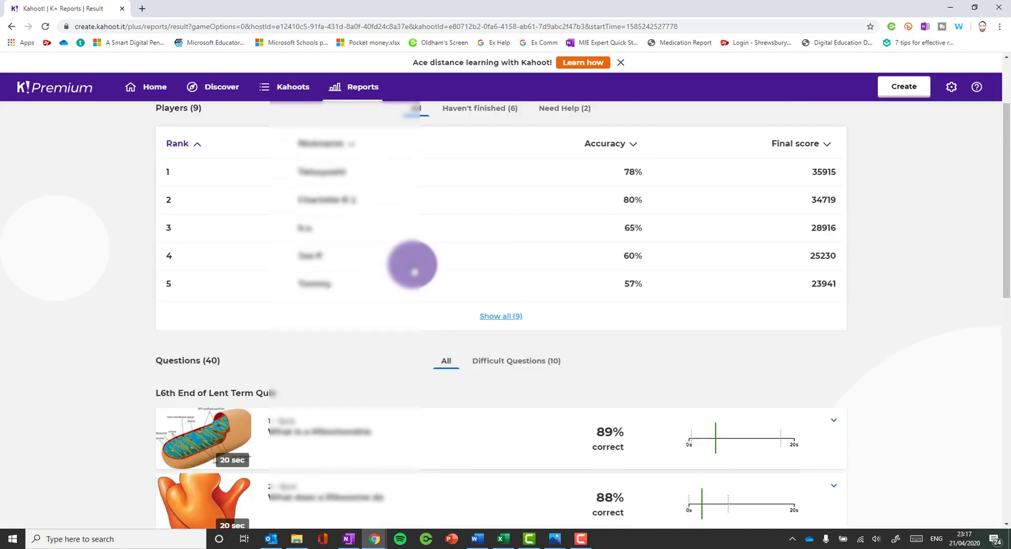
click(495, 316)
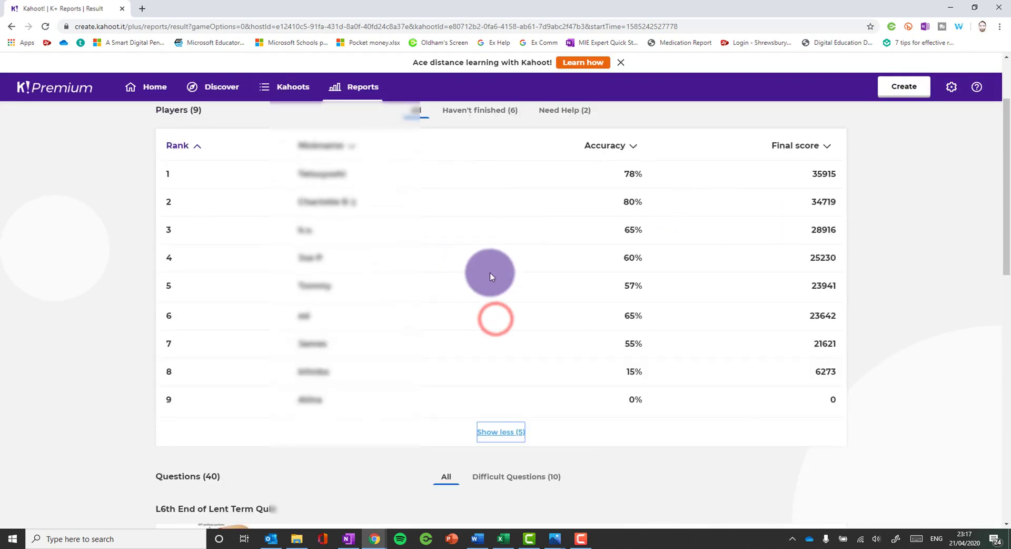